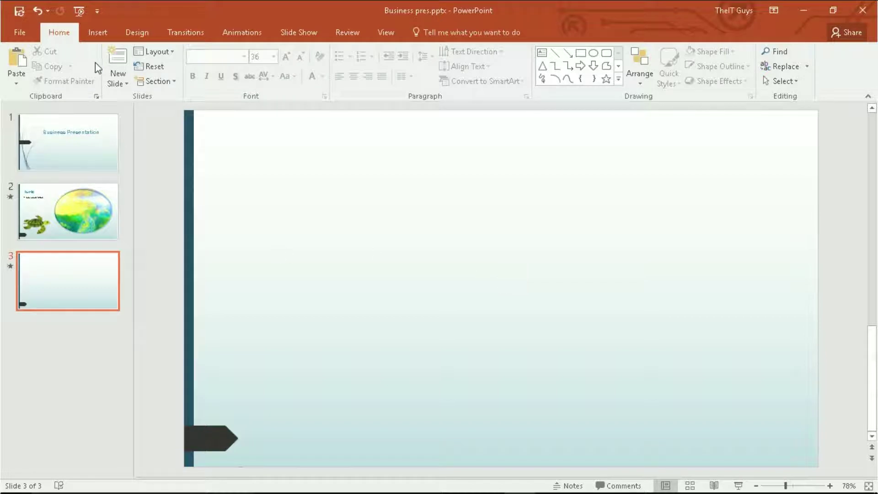
Step: Insert Intro.wmv from Documents\Videos\Intro onto slide 3 as a video from this PC
{"action": "left_click", "coordinate": [97, 35]}
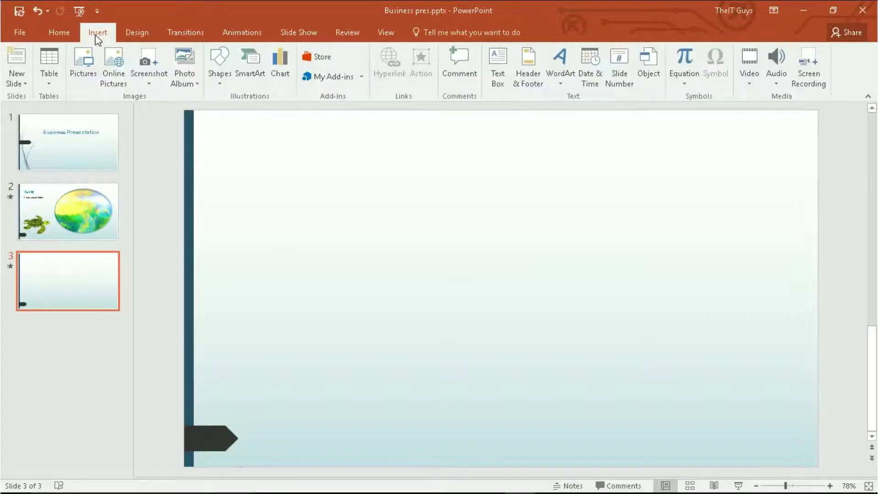
{"action": "left_click", "coordinate": [751, 88]}
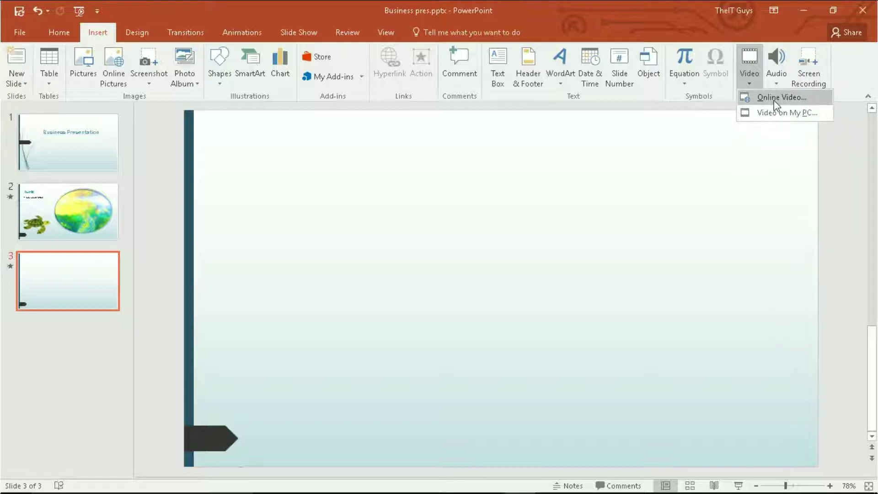
{"action": "left_click", "coordinate": [774, 113]}
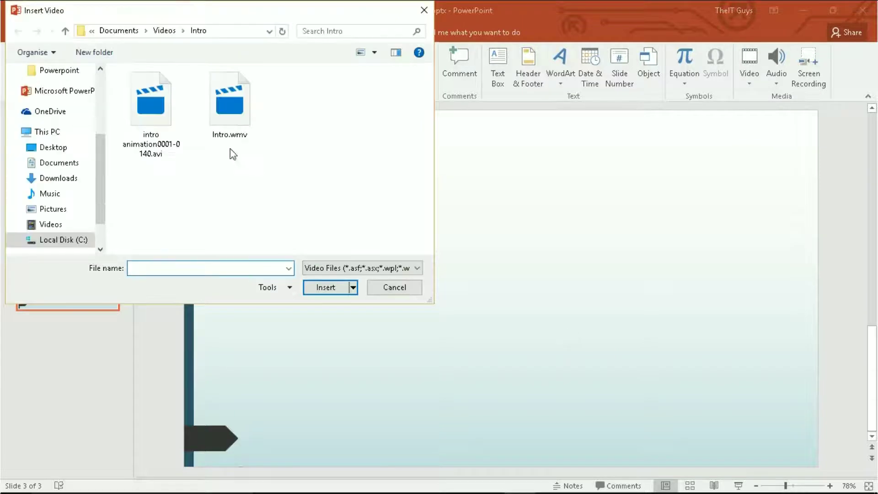
{"action": "left_click", "coordinate": [220, 101]}
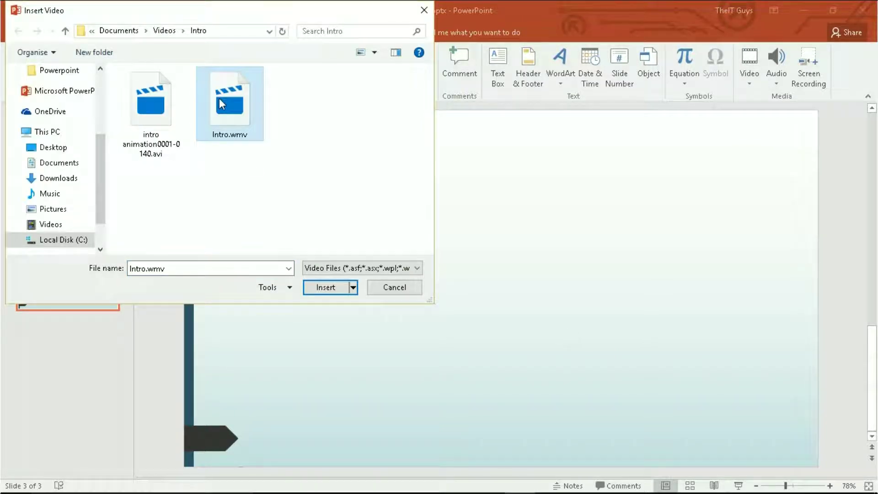
{"action": "left_click", "coordinate": [328, 289]}
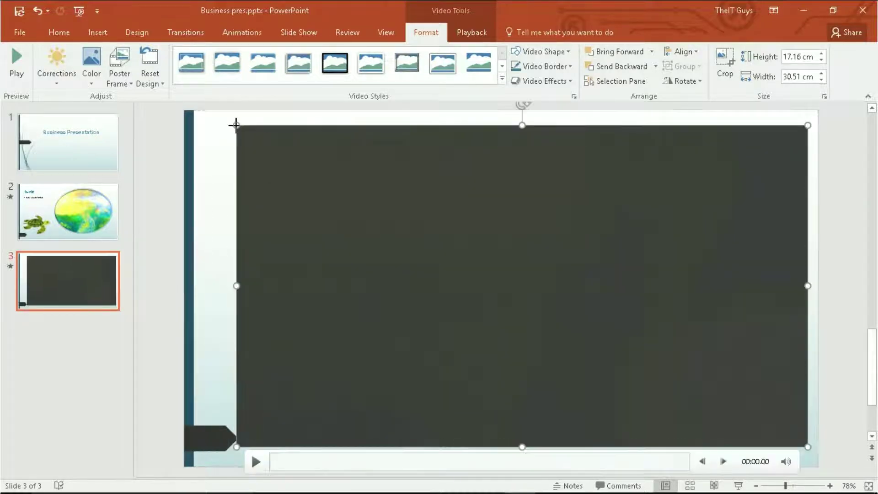
Step: Shrink and move the video up-left, then apply the Rotated, Gradient video style
{"action": "left_click_drag", "start_coordinate": [295, 176], "coordinate": [329, 191]}
{"action": "left_click_drag", "start_coordinate": [467, 259], "coordinate": [432, 239]}
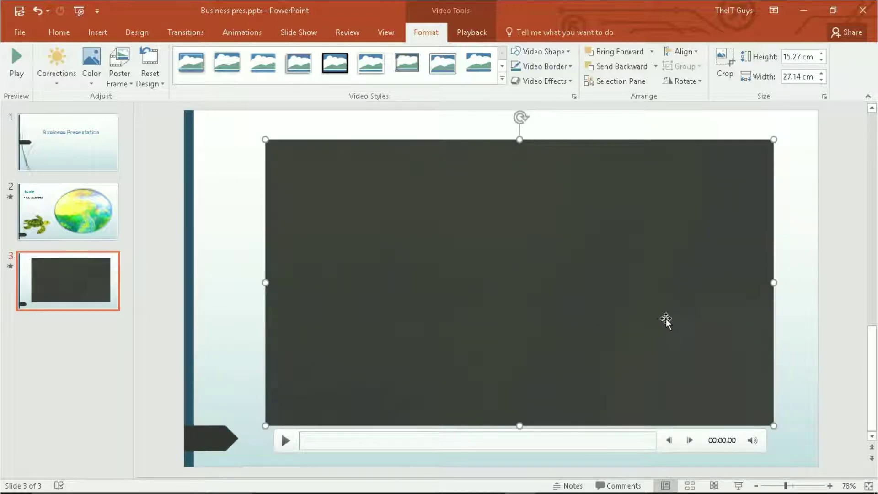
{"action": "left_click", "coordinate": [503, 81]}
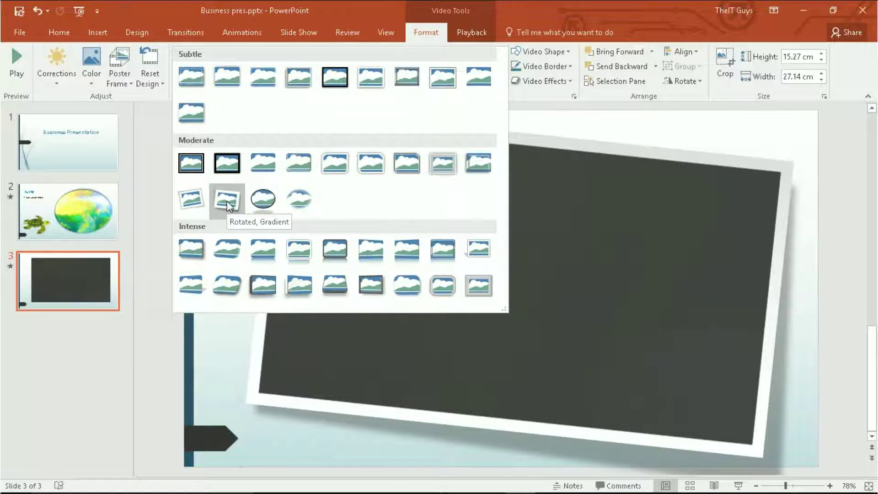
{"action": "left_click", "coordinate": [226, 201]}
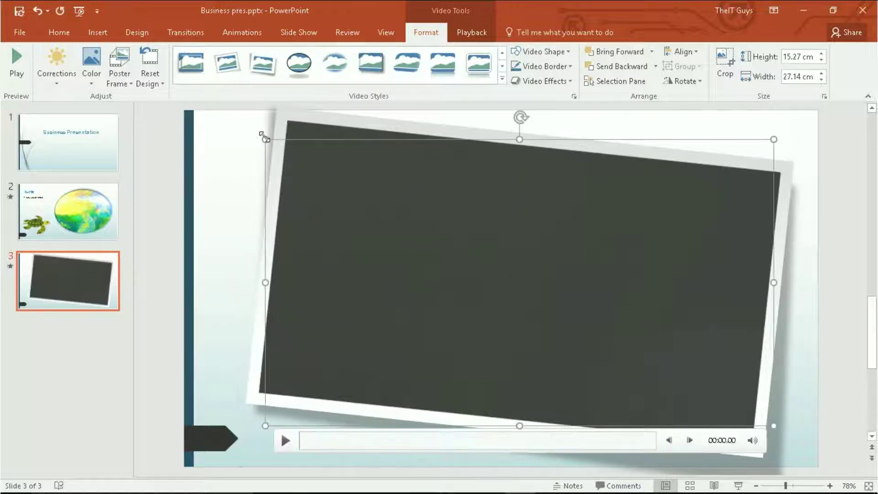
Step: Resize and reposition the styled video to about 13.11 × 23.3 cm
{"action": "left_click_drag", "start_coordinate": [264, 137], "coordinate": [334, 177]}
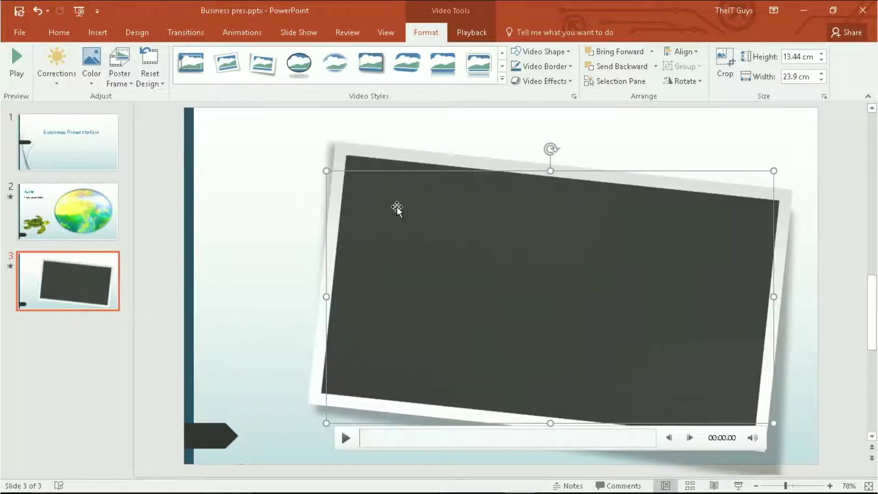
{"action": "left_click_drag", "start_coordinate": [443, 240], "coordinate": [404, 213]}
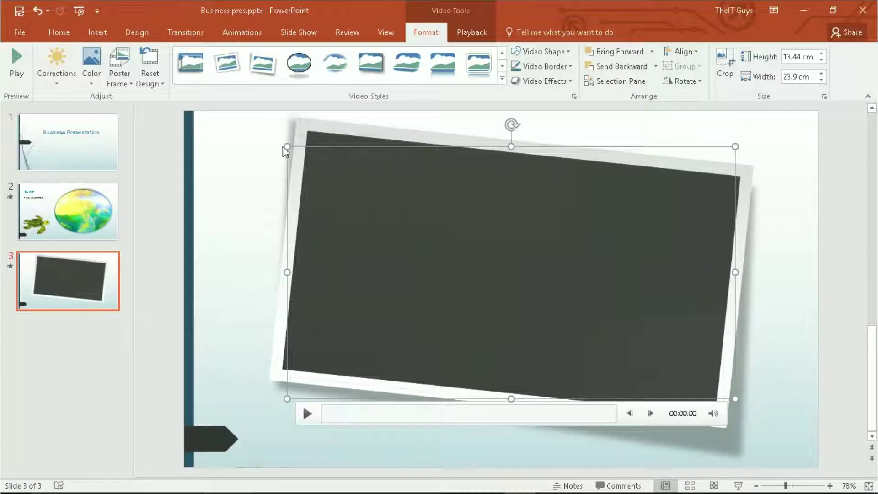
{"action": "left_click_drag", "start_coordinate": [283, 147], "coordinate": [299, 154]}
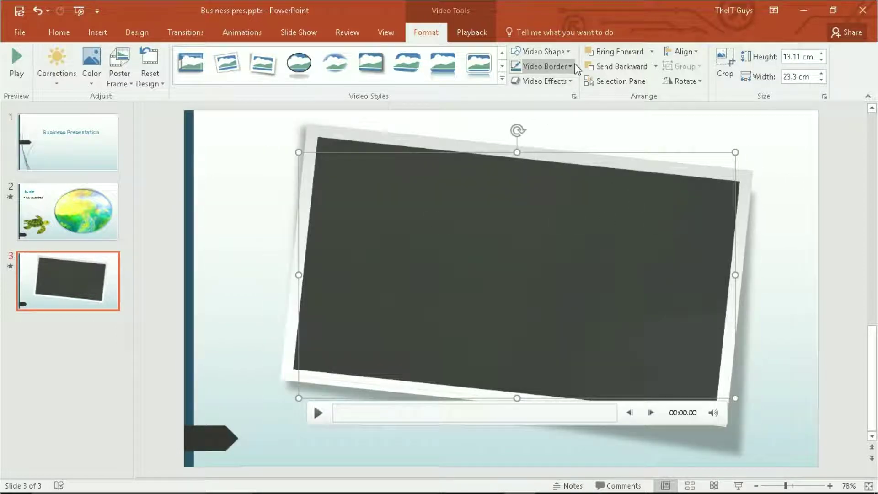
Step: Set the video border colour to Sky Blue, Background 2, Darker 75%
{"action": "left_click", "coordinate": [576, 65]}
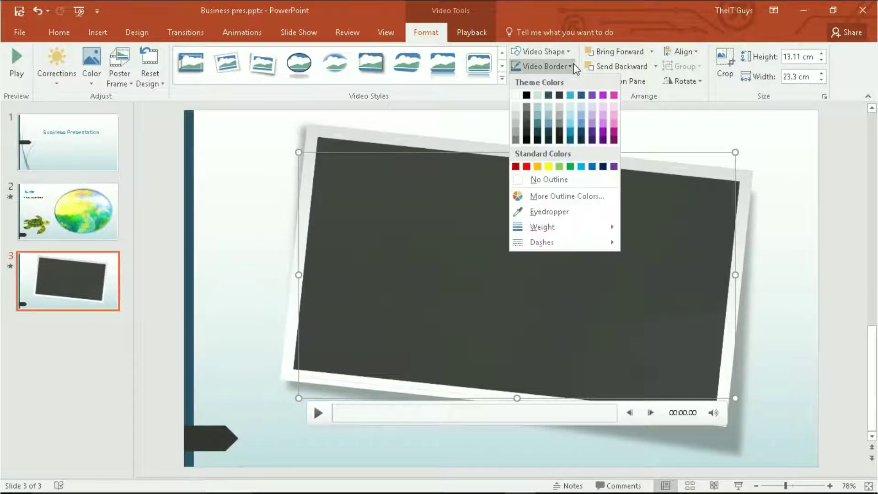
{"action": "left_click", "coordinate": [537, 129]}
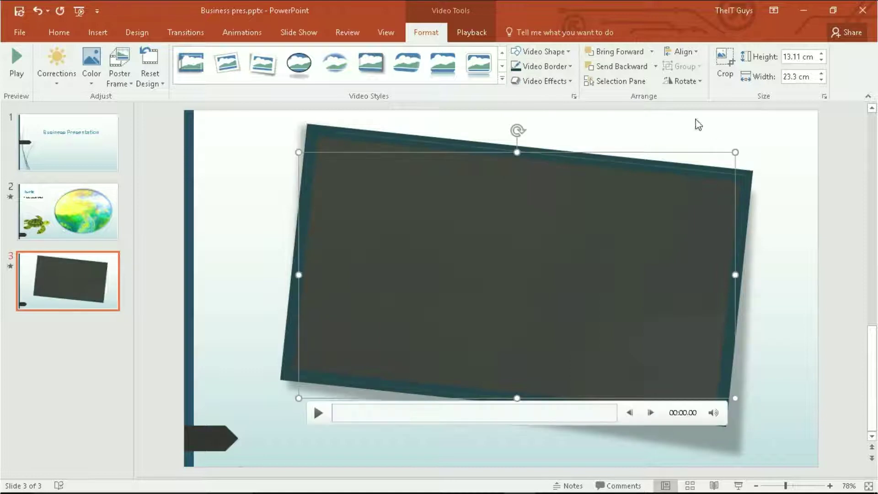
Step: Set the video's playback Start option to Automatically, then bring up Trim Video
{"action": "left_click", "coordinate": [480, 36]}
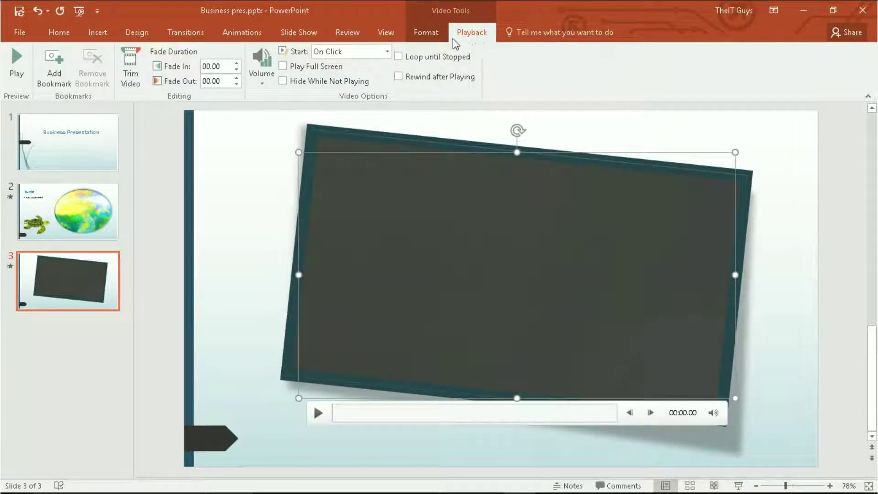
{"action": "left_click", "coordinate": [388, 51]}
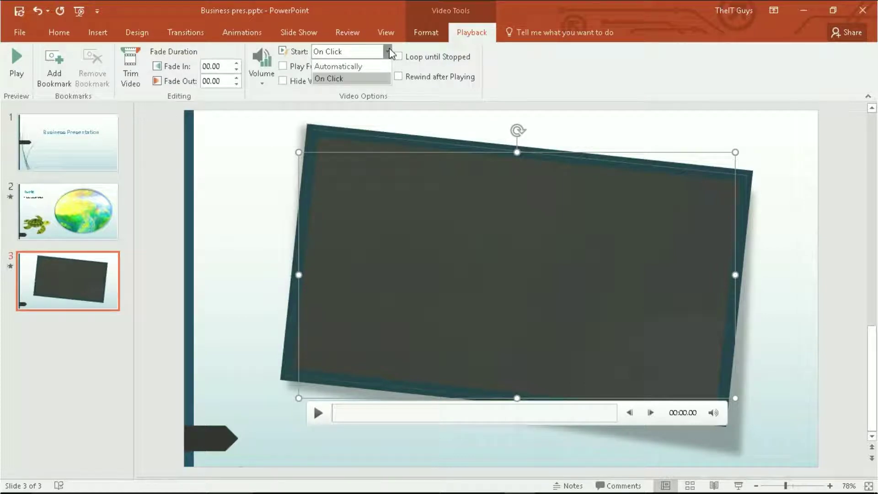
{"action": "left_click", "coordinate": [377, 72]}
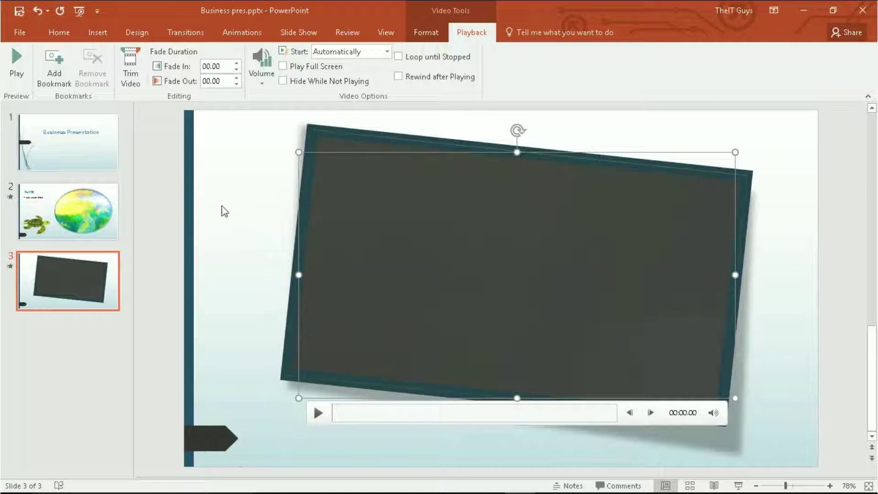
{"action": "left_click", "coordinate": [129, 64]}
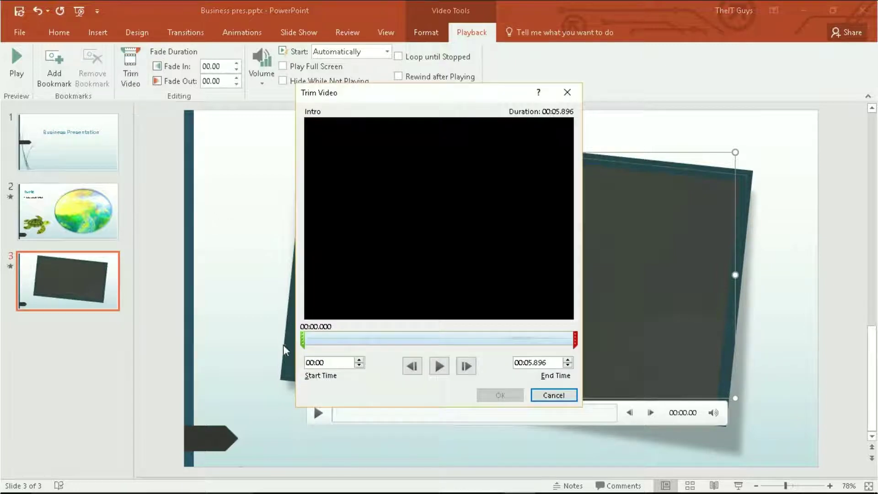
Step: Move the trim start to 00:03.544 and back to 00:00, keeping the full 00:05.896 length
{"action": "left_click_drag", "start_coordinate": [334, 339], "coordinate": [463, 343]}
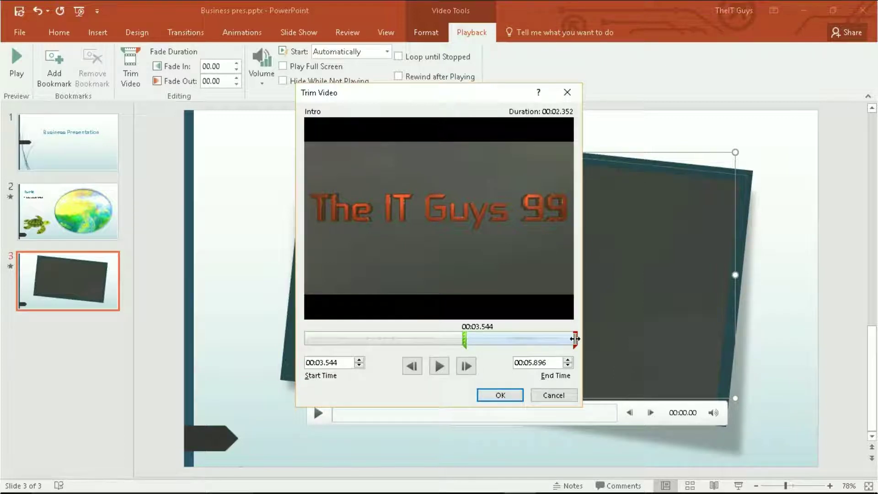
{"action": "left_click_drag", "start_coordinate": [465, 341], "coordinate": [298, 343]}
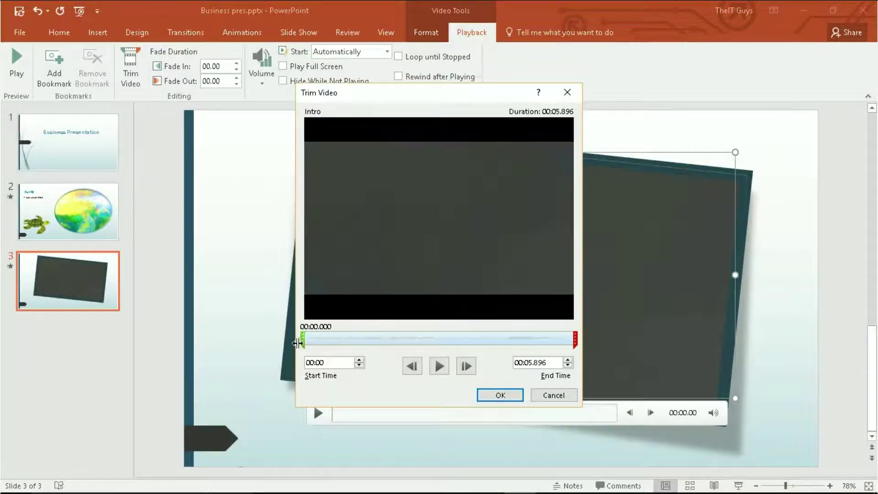
{"action": "left_click", "coordinate": [498, 396]}
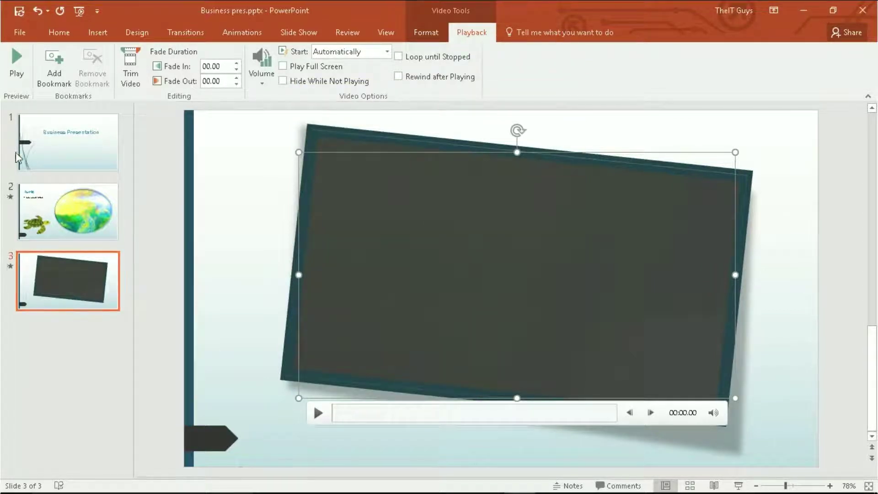
Step: Bookmark the video at 00:03.03, then preview playback and pause at 00:05.16
{"action": "left_click", "coordinate": [479, 414]}
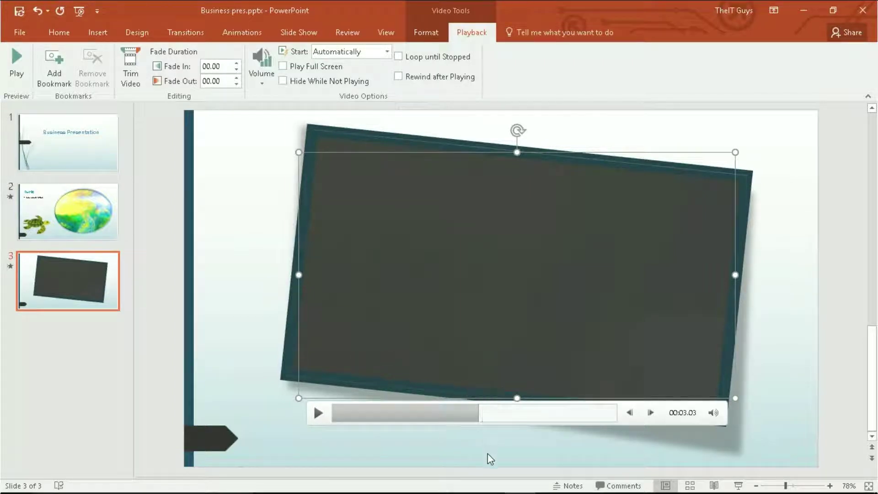
{"action": "left_click", "coordinate": [51, 84]}
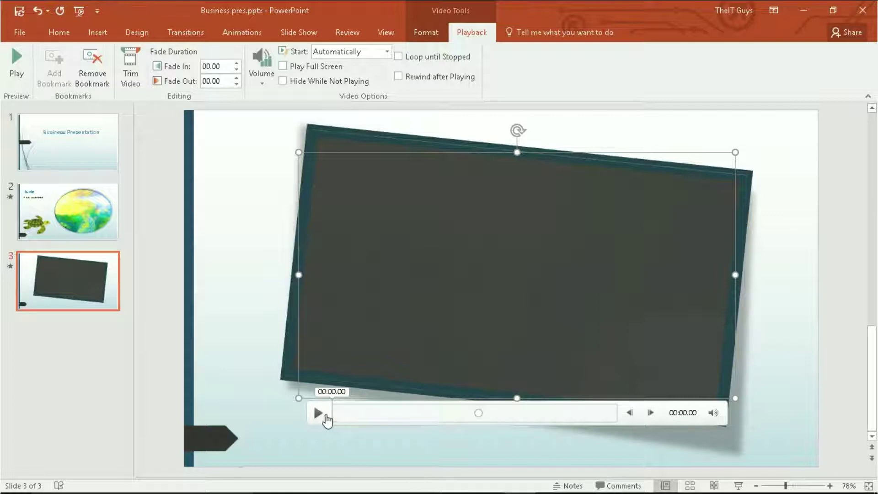
{"action": "left_click", "coordinate": [319, 416]}
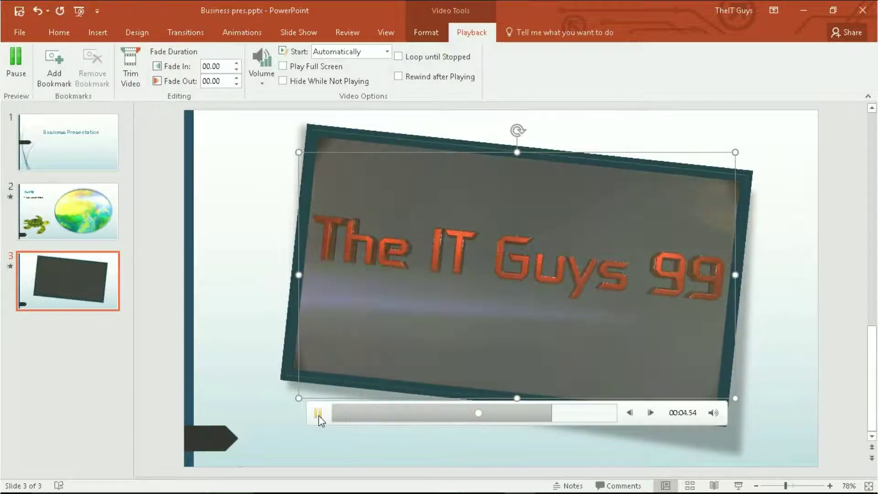
{"action": "left_click", "coordinate": [318, 413]}
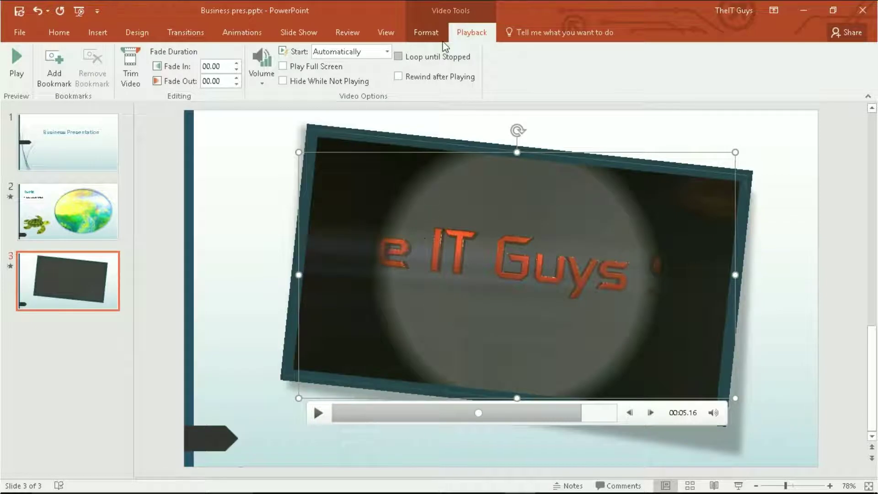
Step: Set the poster frame to the current frame at about 00:04.05 showing 'The IT Guys 99'
{"action": "left_click", "coordinate": [425, 32]}
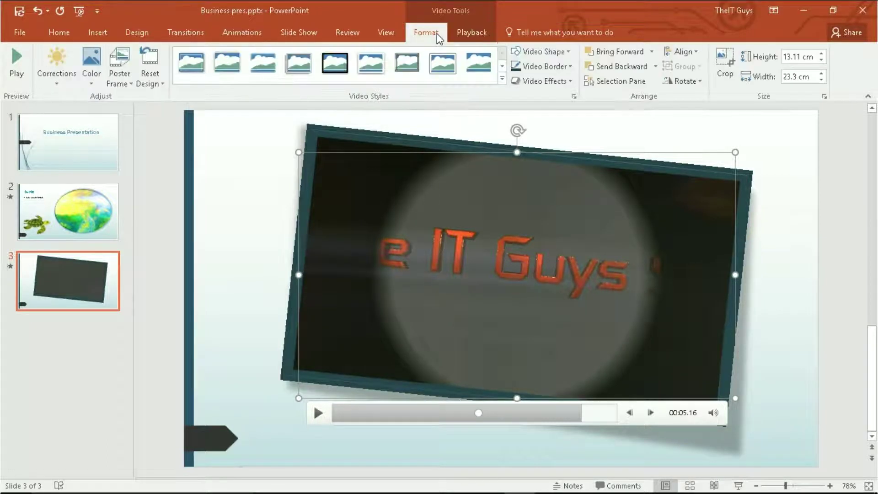
{"action": "left_click", "coordinate": [130, 83]}
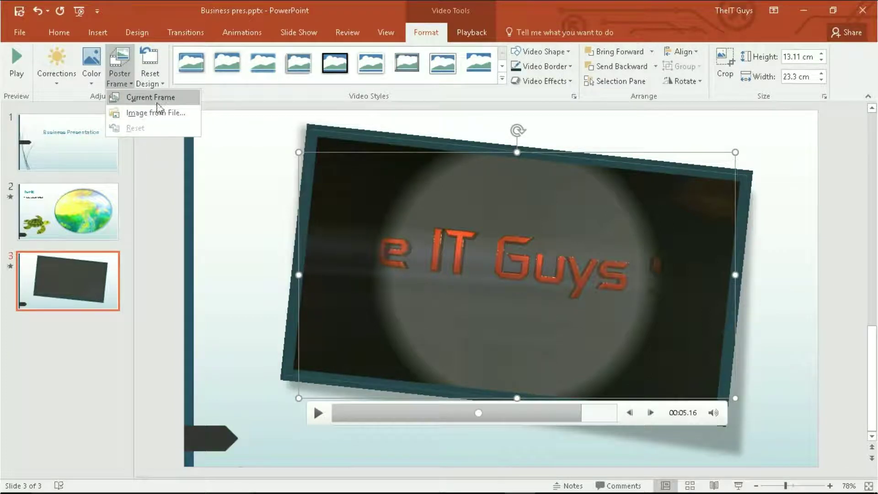
{"action": "left_click", "coordinate": [545, 410]}
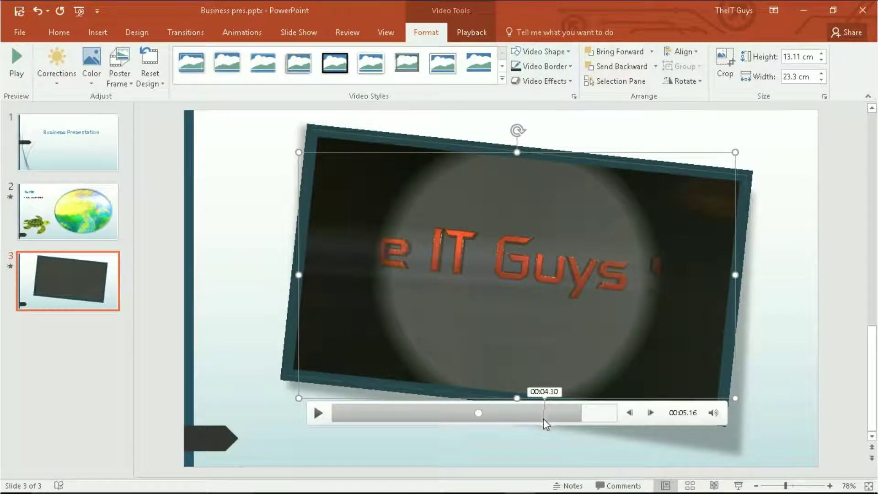
{"action": "left_click", "coordinate": [528, 414]}
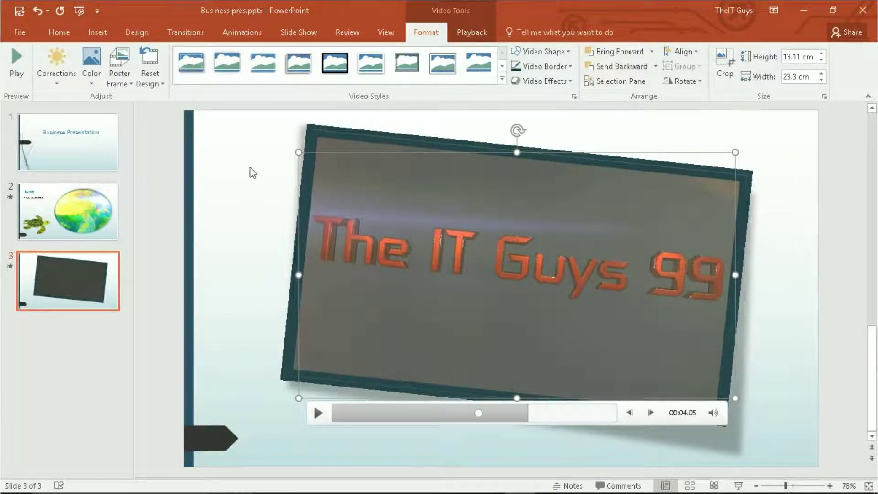
{"action": "left_click", "coordinate": [120, 83]}
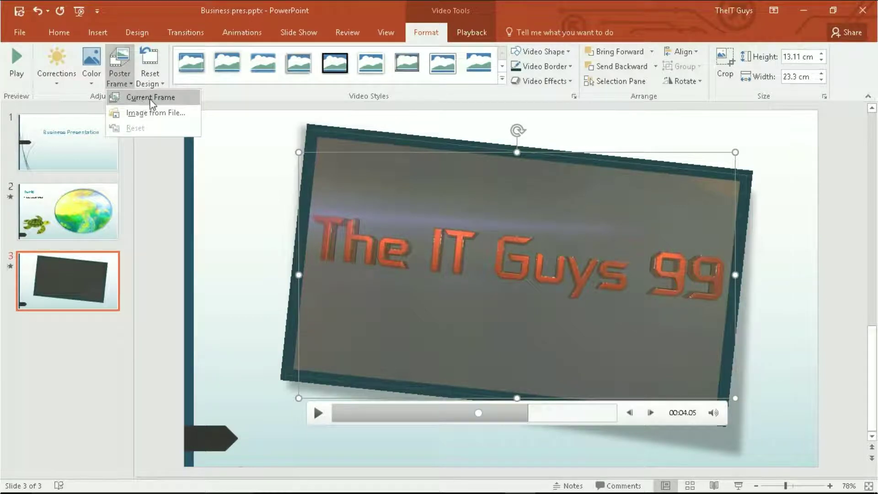
{"action": "left_click", "coordinate": [151, 97]}
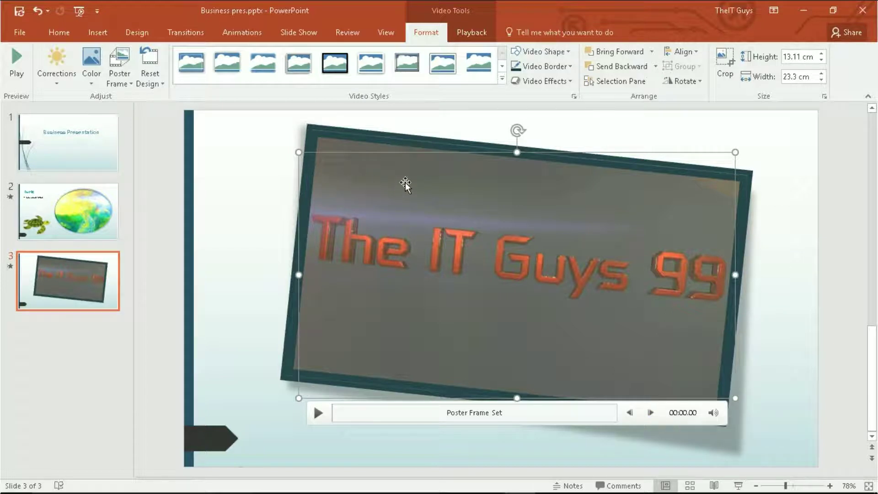
{"action": "left_click", "coordinate": [112, 204]}
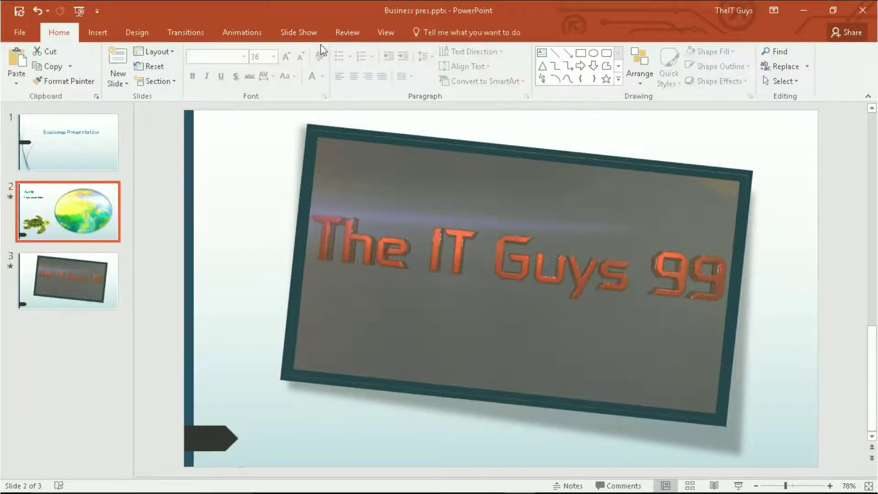
{"action": "left_click", "coordinate": [306, 28]}
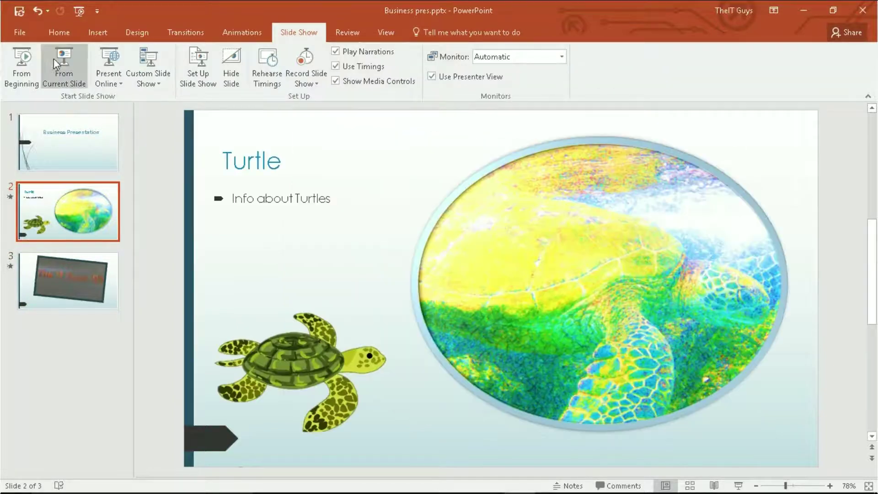
{"action": "left_click", "coordinate": [56, 60]}
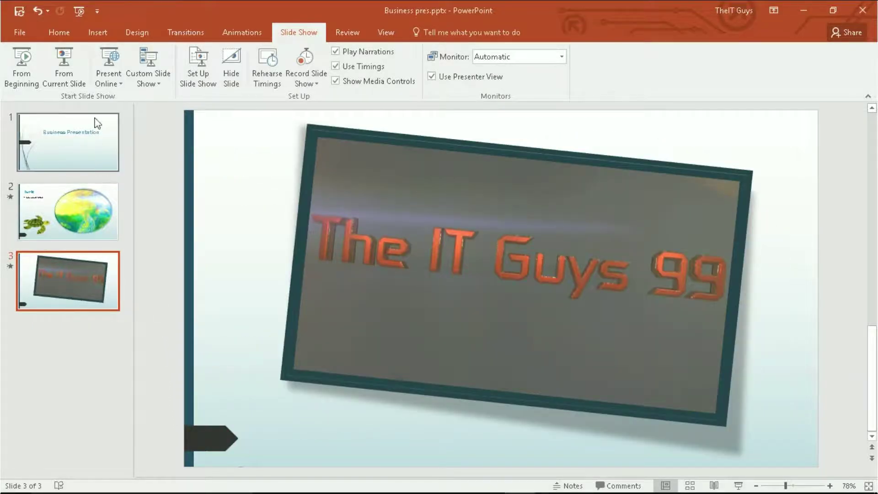
Step: Insert Bumper_Tag.mp3 from the parent audio folder onto slide 1, the title slide
{"action": "left_click", "coordinate": [97, 151]}
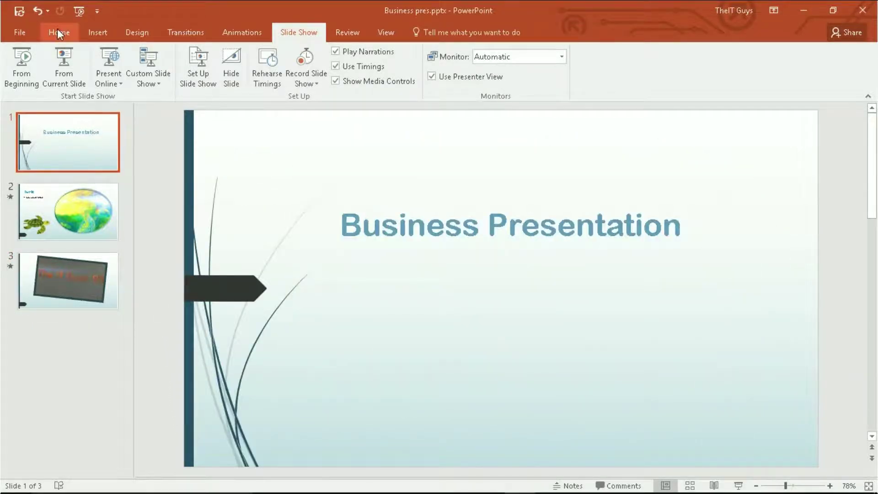
{"action": "left_click", "coordinate": [59, 33]}
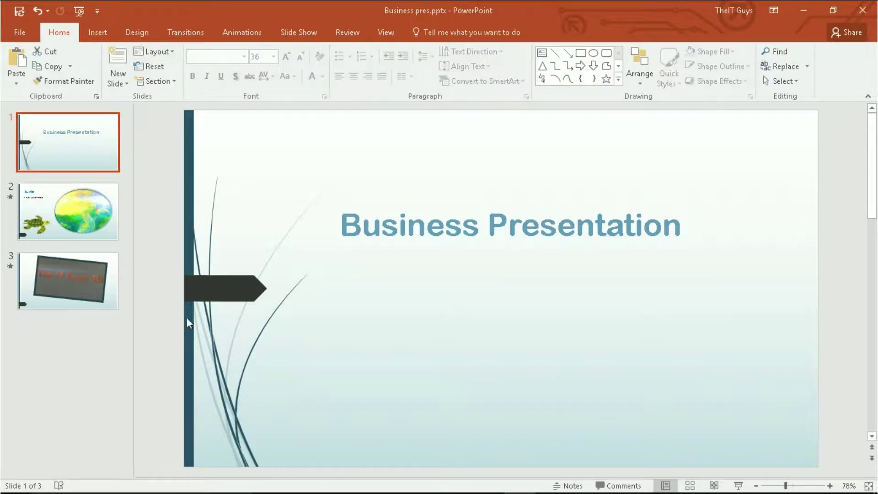
{"action": "left_click", "coordinate": [104, 35]}
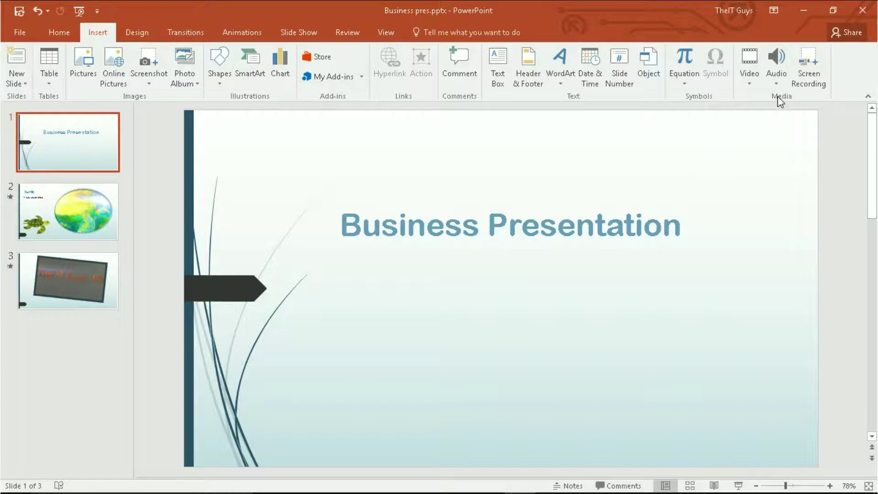
{"action": "left_click", "coordinate": [780, 81]}
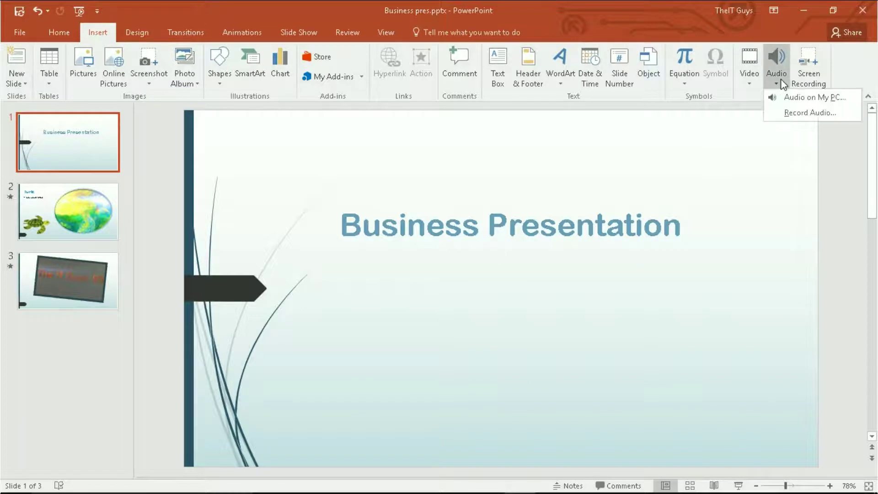
{"action": "left_click", "coordinate": [807, 98]}
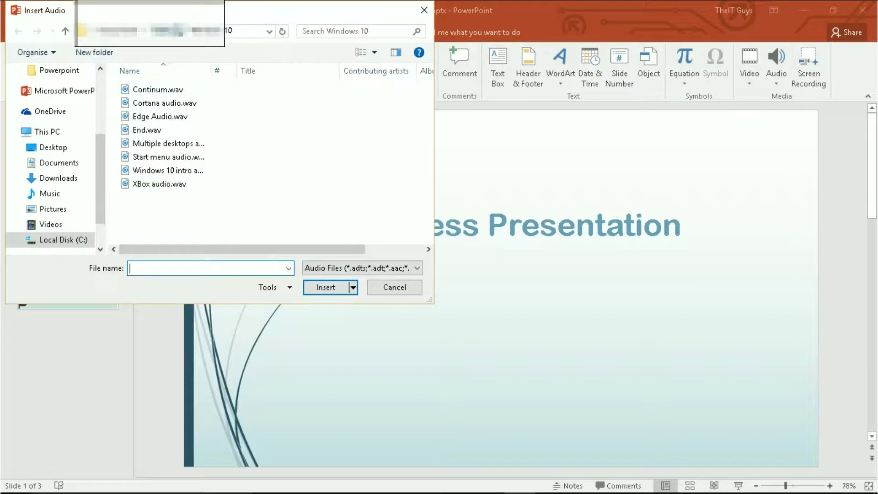
{"action": "left_click", "coordinate": [168, 31]}
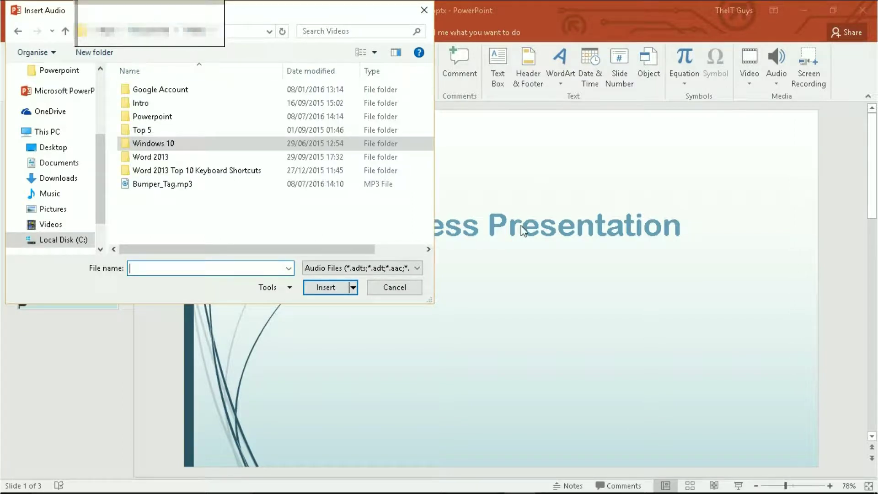
{"action": "left_click", "coordinate": [218, 185]}
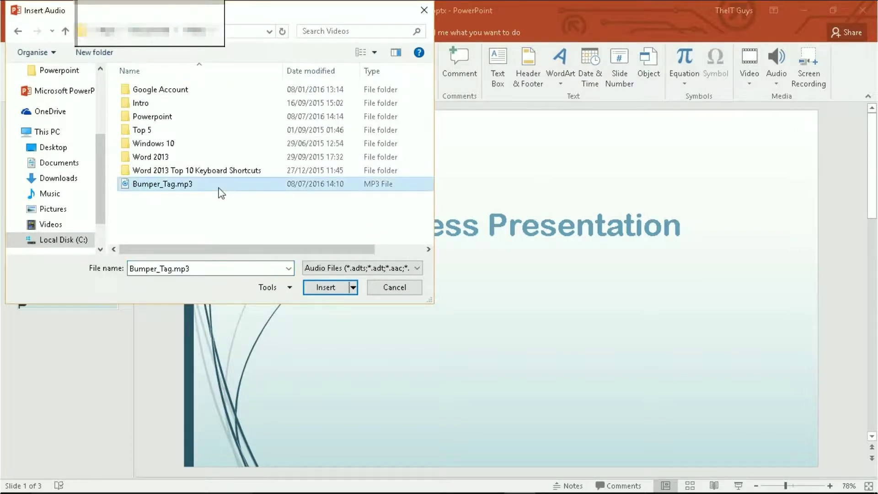
{"action": "left_click", "coordinate": [323, 291]}
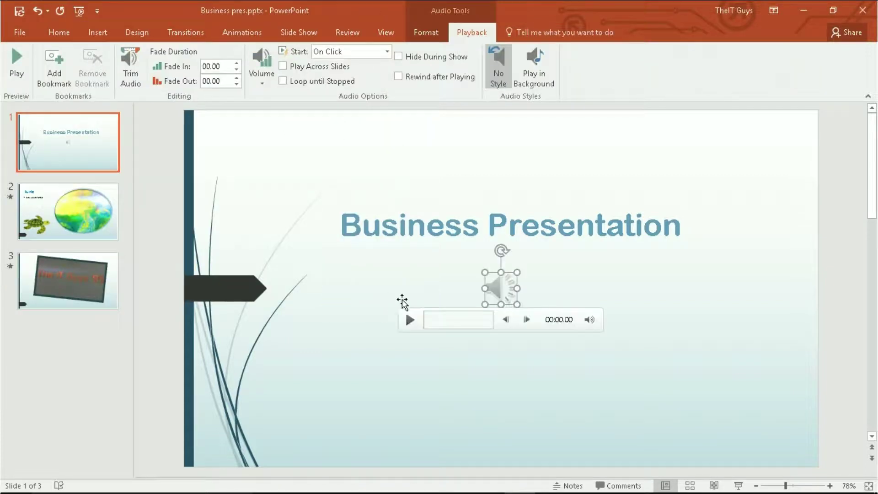
Step: Move the audio icon to the top-left corner, preview it, and apply Play in Background
{"action": "left_click_drag", "start_coordinate": [496, 288], "coordinate": [258, 144]}
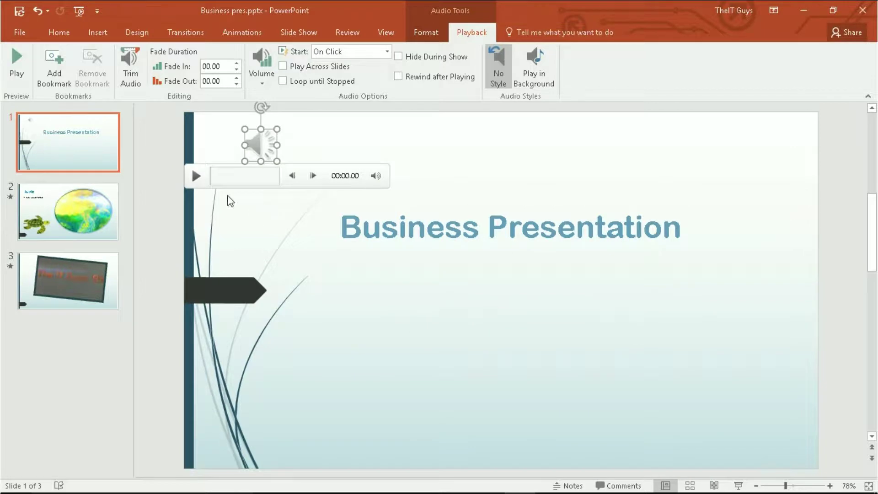
{"action": "left_click", "coordinate": [196, 177]}
{"action": "left_click", "coordinate": [197, 178]}
{"action": "left_click", "coordinate": [537, 70]}
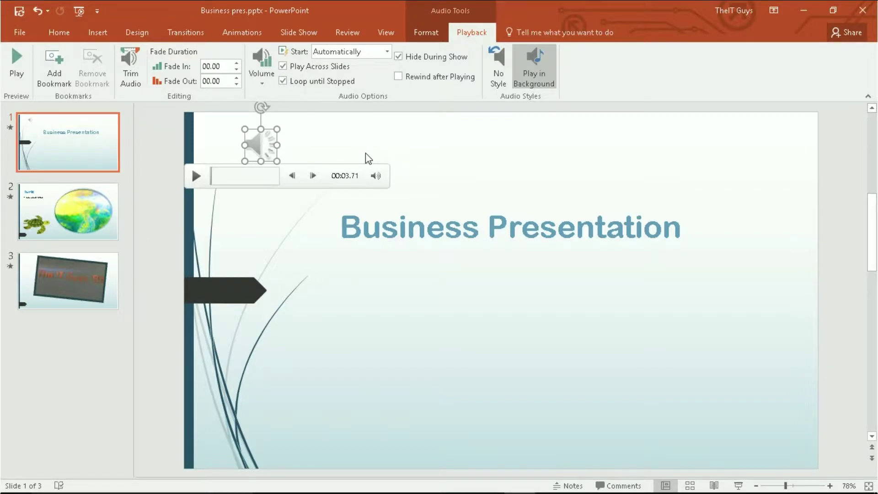
Step: Trim the Bumper_Tag audio so it starts at 01:09.719
{"action": "left_click", "coordinate": [130, 66]}
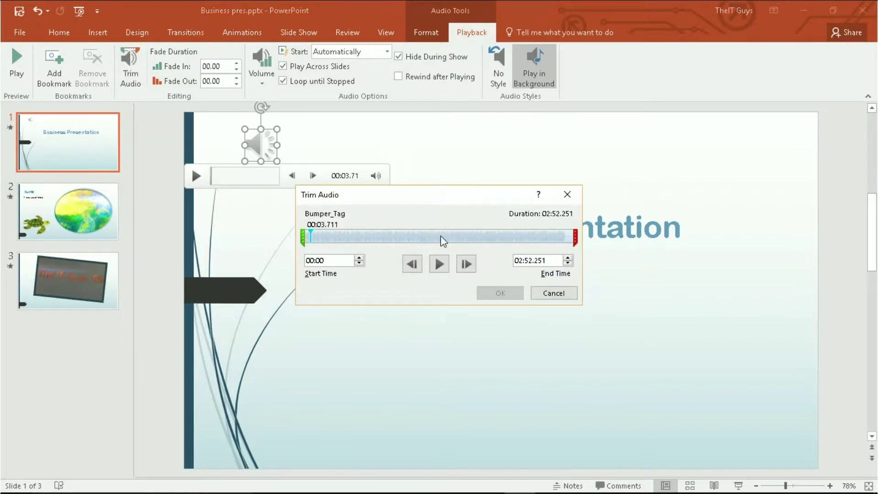
{"action": "left_click_drag", "start_coordinate": [301, 236], "coordinate": [412, 237]}
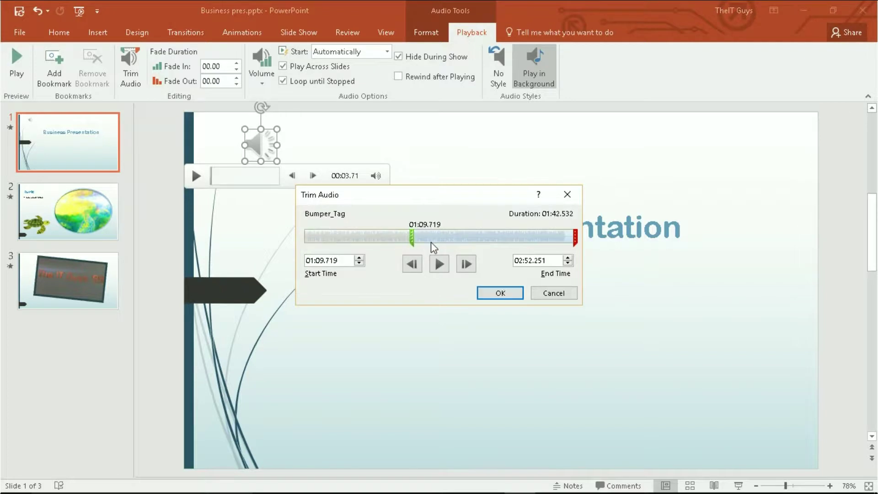
{"action": "left_click", "coordinate": [500, 294]}
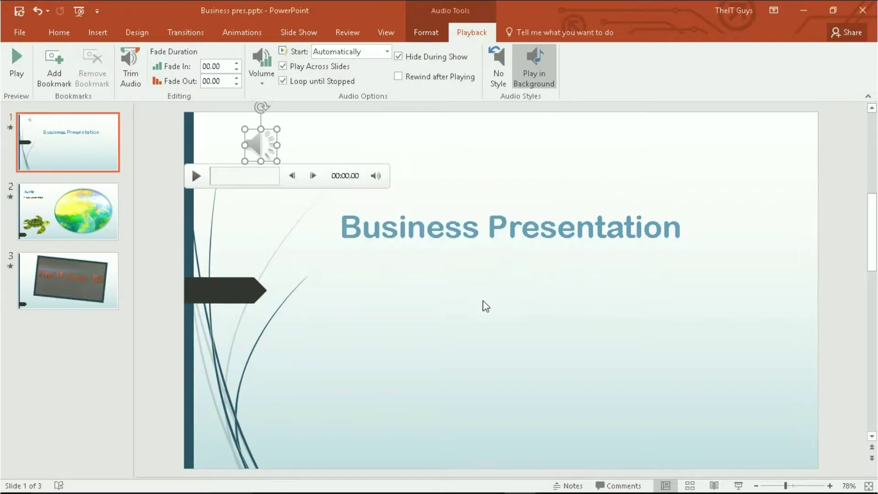
Step: Preview the trimmed audio and add a bookmark at 00:40.82
{"action": "left_click", "coordinate": [196, 176]}
{"action": "left_click", "coordinate": [197, 178]}
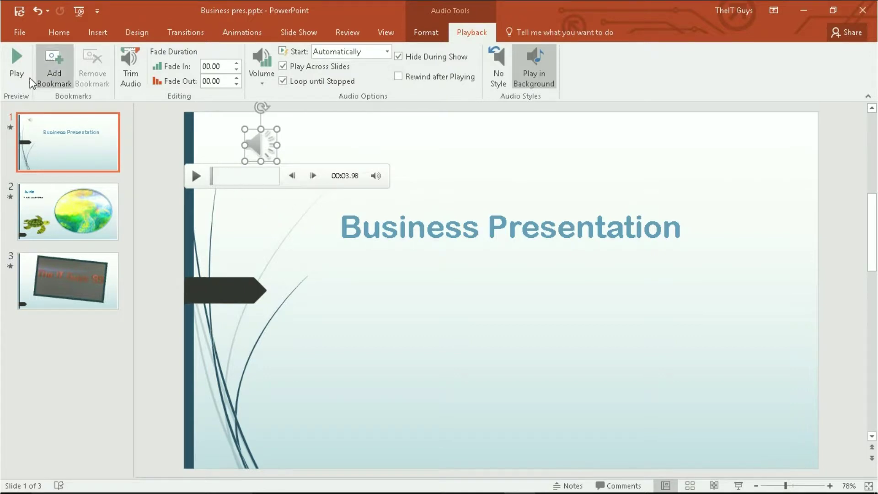
{"action": "left_click", "coordinate": [238, 176]}
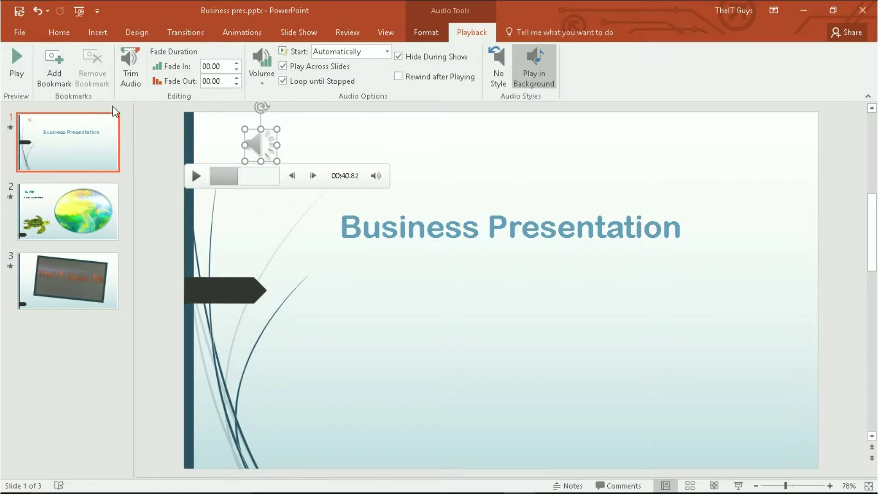
{"action": "left_click", "coordinate": [59, 68]}
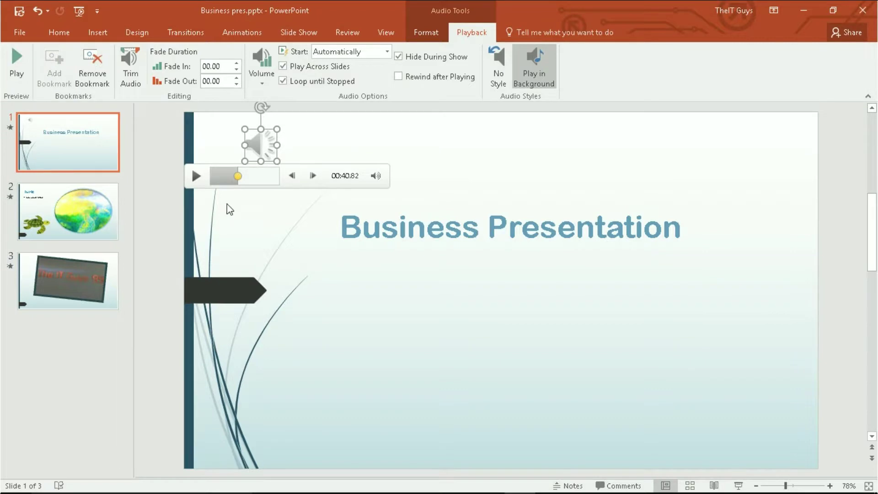
Step: Rewind the background audio to its start on the seek bar
{"action": "left_click", "coordinate": [211, 178]}
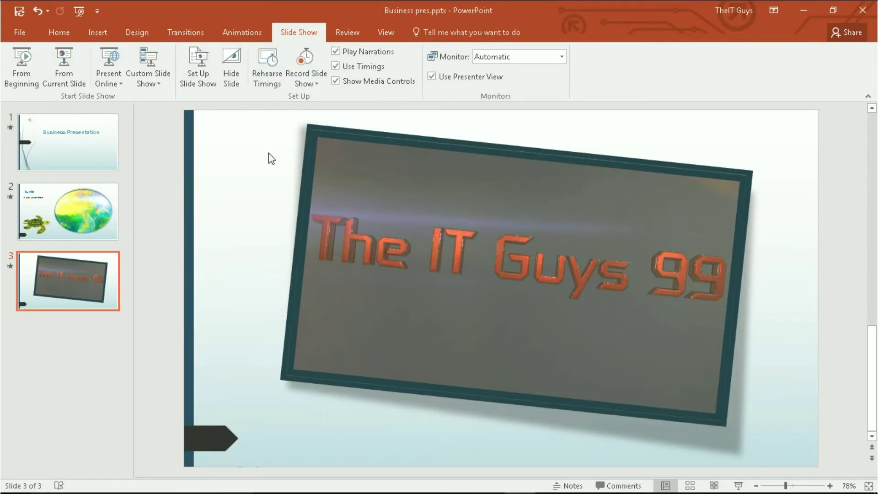
{"action": "mouse_move", "coordinate": [559, 221]}
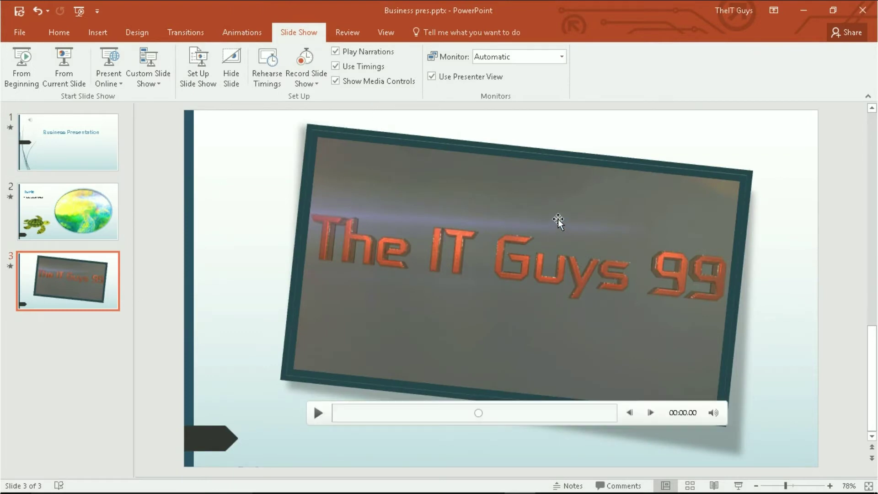